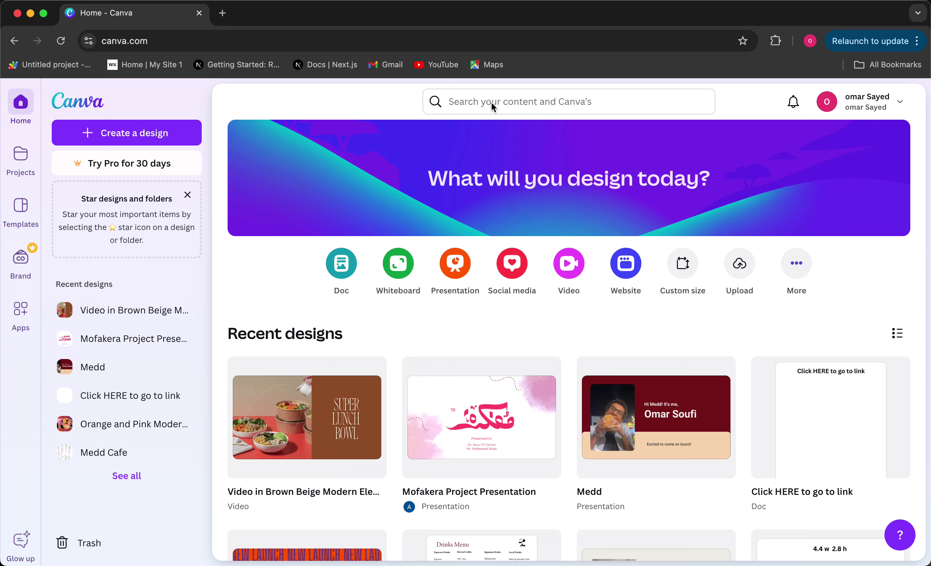
Search Canva Templates for 'poster', then refine the query to the 'christmas posters' suggestion.
left_click(481, 102)
type("poster")
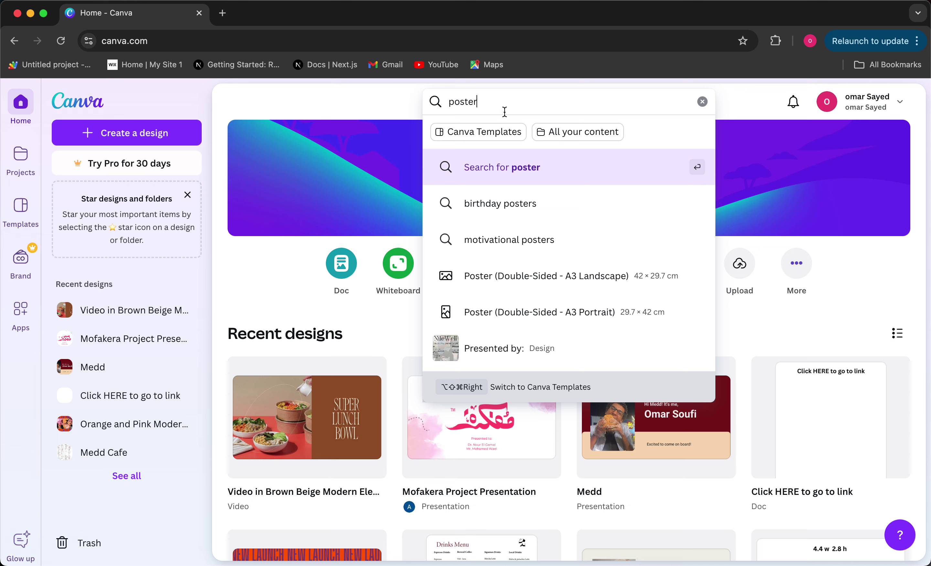
left_click(490, 136)
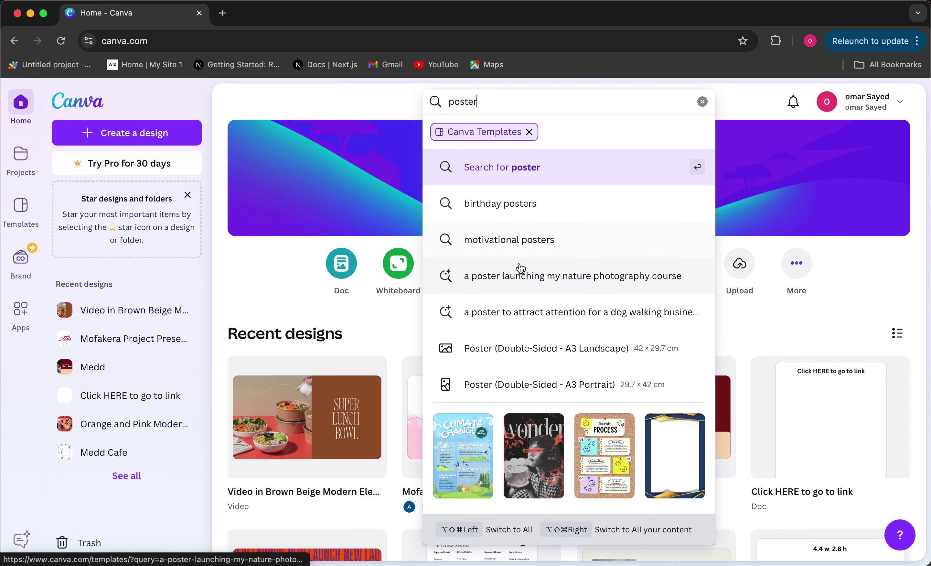
scroll(520, 267, "down", 1)
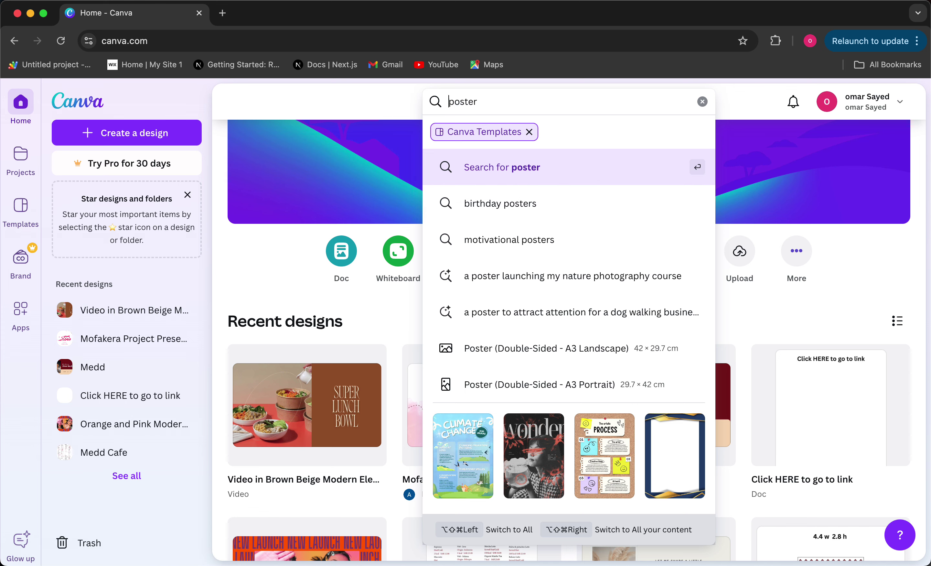
type("christ")
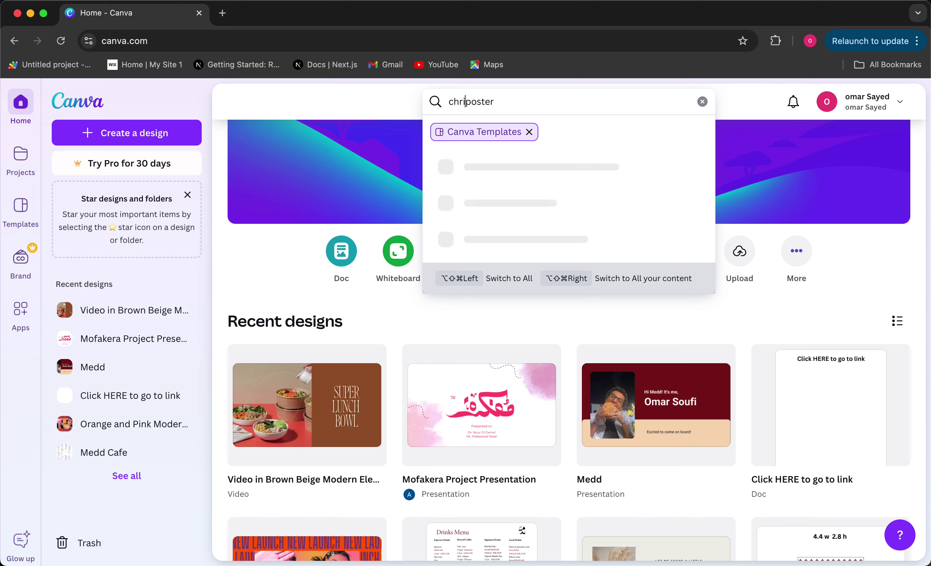
type("mas")
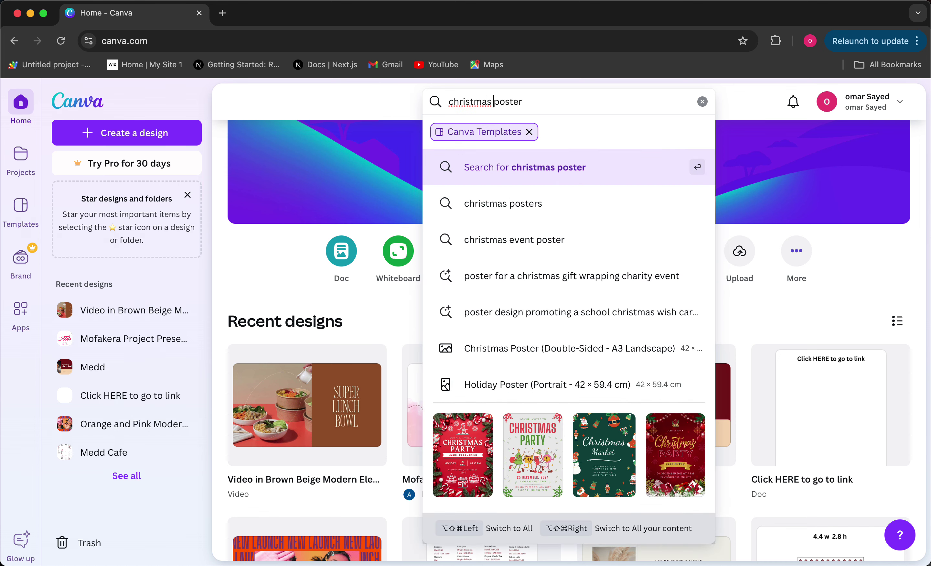
key("Down")
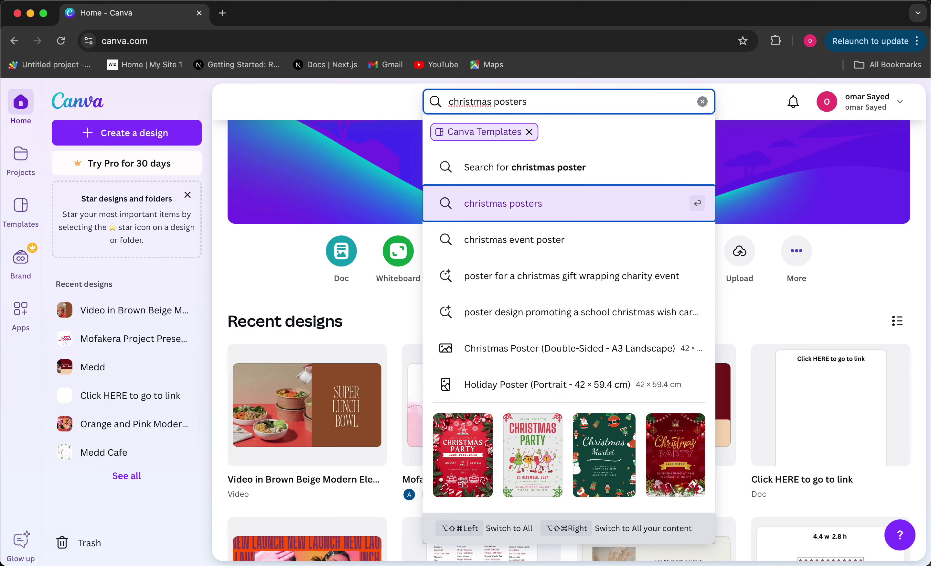
Run the 'christmas posters' search and open the Green And Red Simple Christmas Eve Party Poster template.
key("Return")
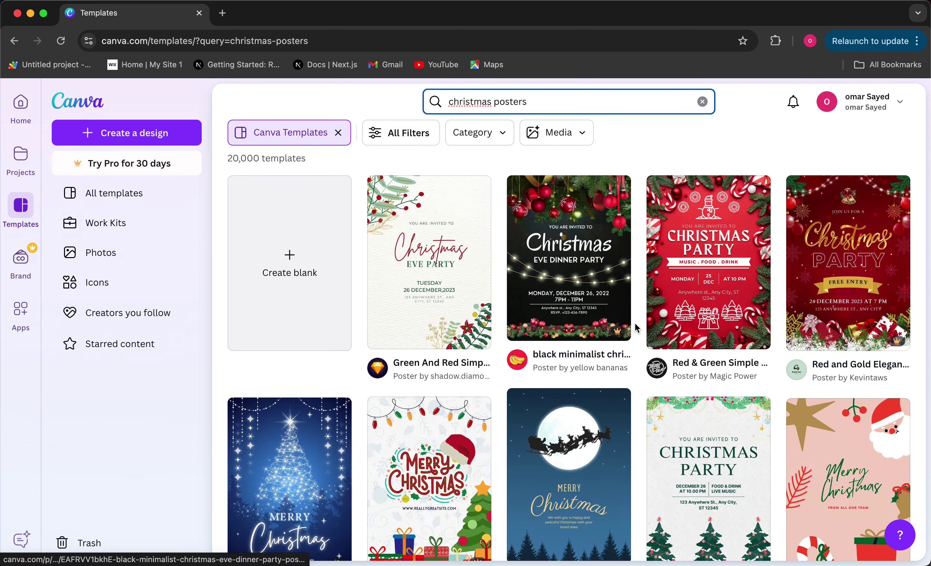
scroll(635, 324, "down", 5)
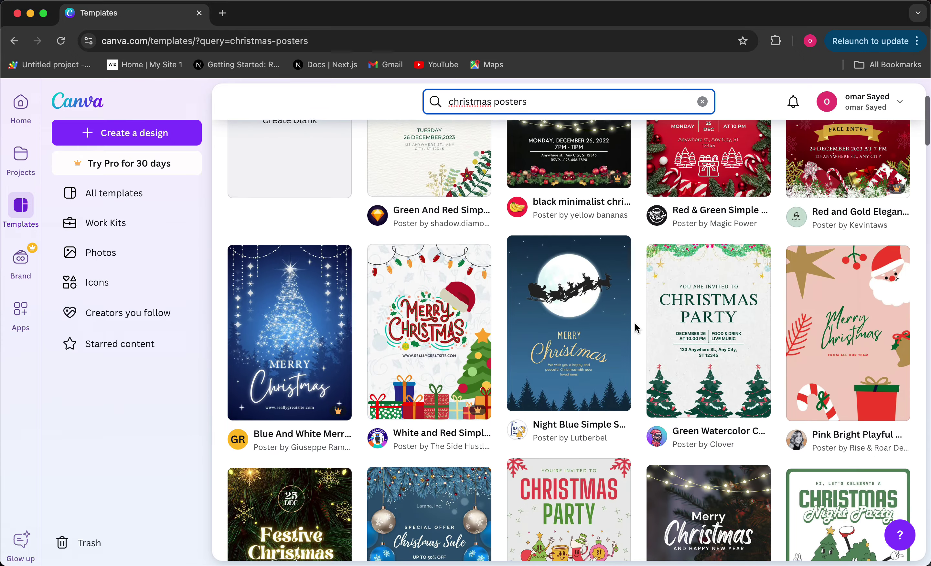
scroll(635, 323, "up", 5)
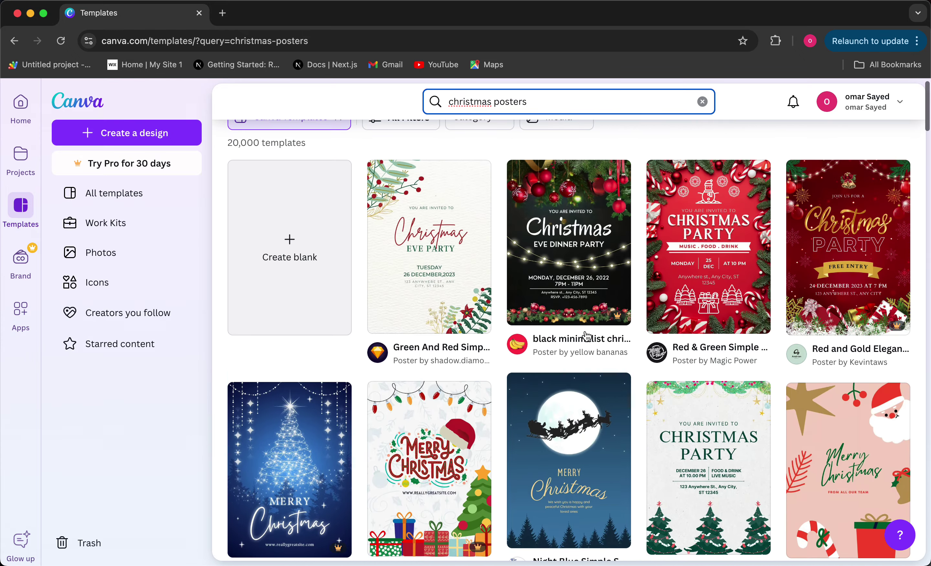
left_click(425, 264)
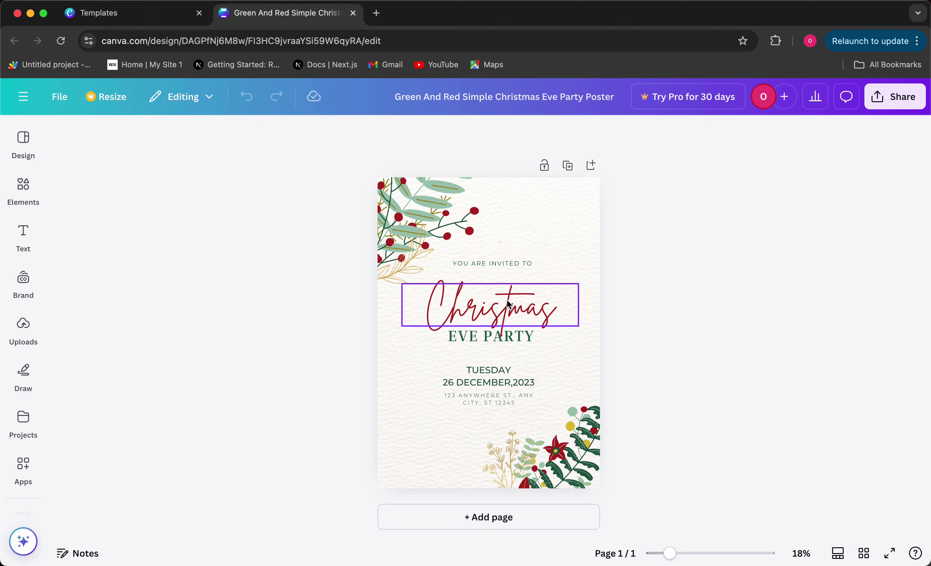
Recentre the Christmas script heading on the poster, leaving the background crop unchanged.
left_click(521, 305)
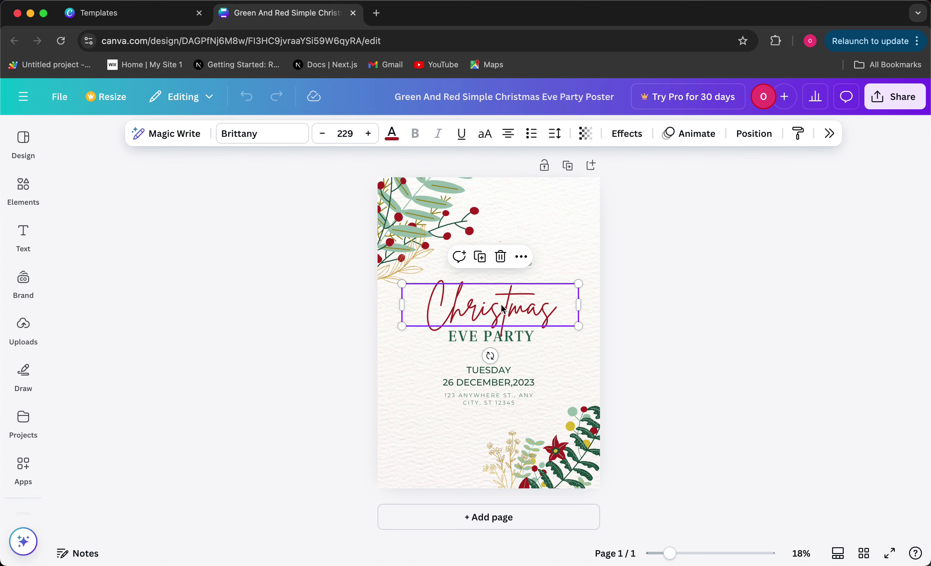
left_click_drag(521, 305, 498, 281)
left_click(528, 265)
double_click(530, 259)
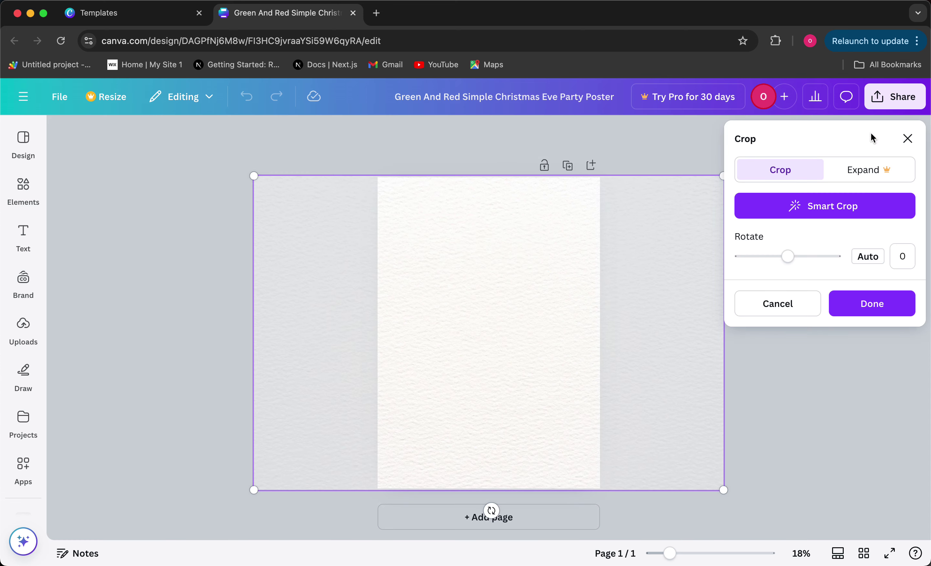
left_click(907, 138)
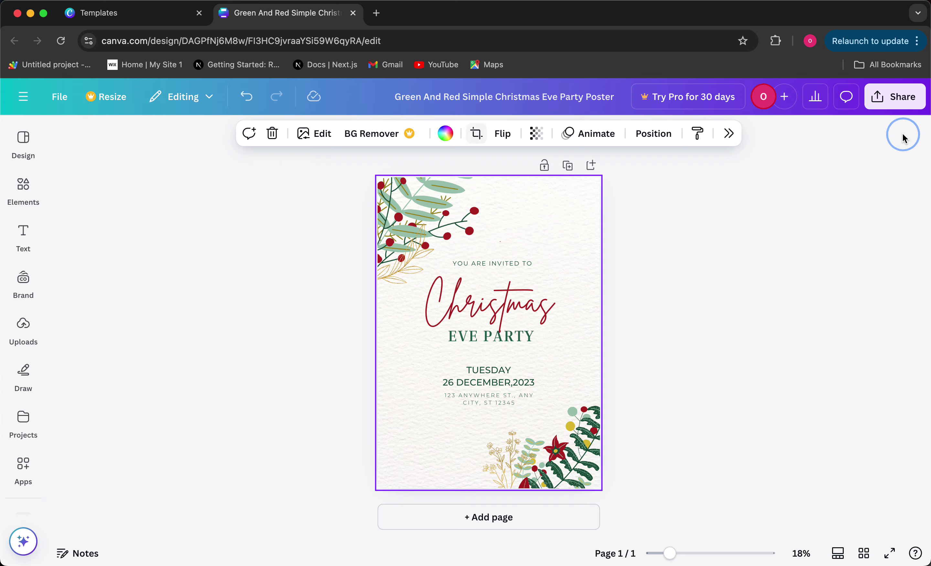
Change the EVE PARTY text to Montserrat at font size 96.4.
left_click(497, 343)
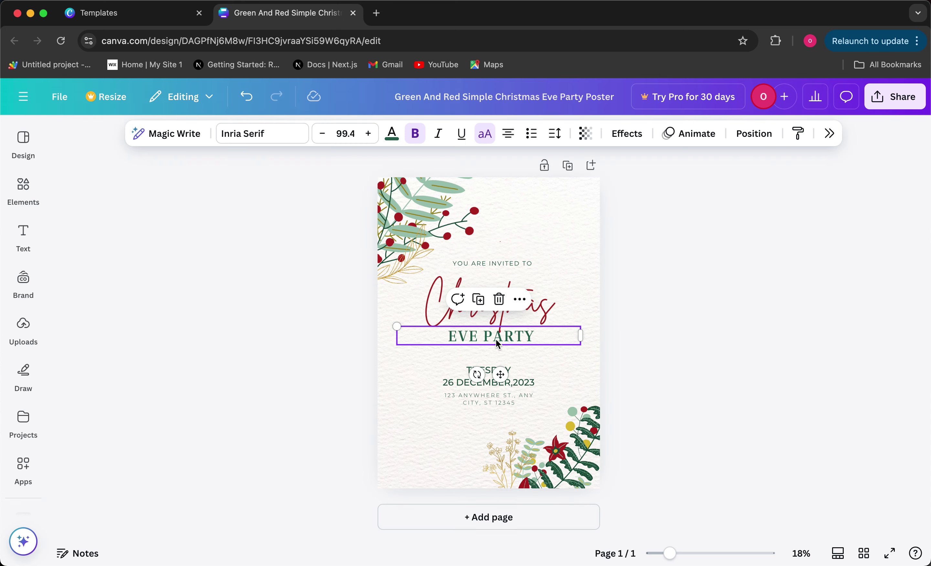
left_click(257, 135)
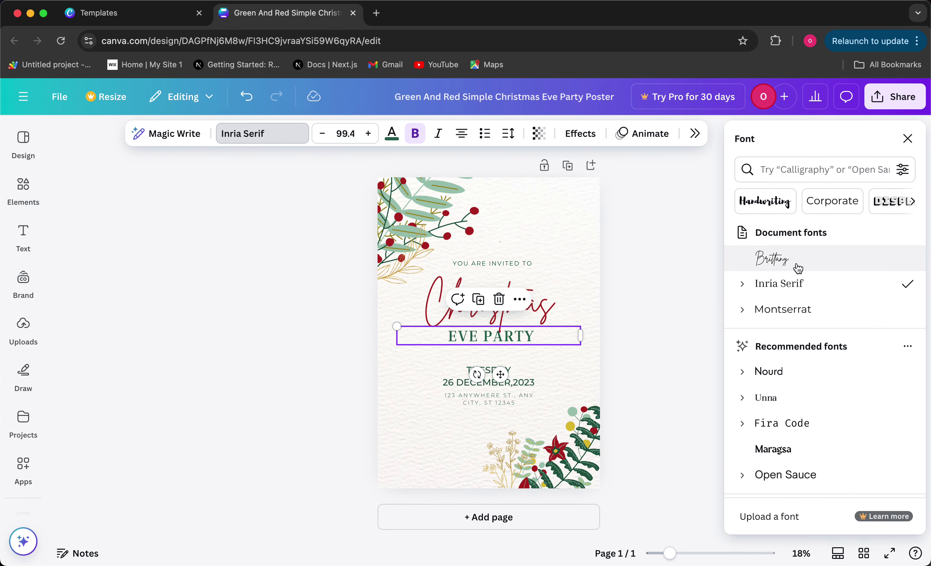
left_click(787, 308)
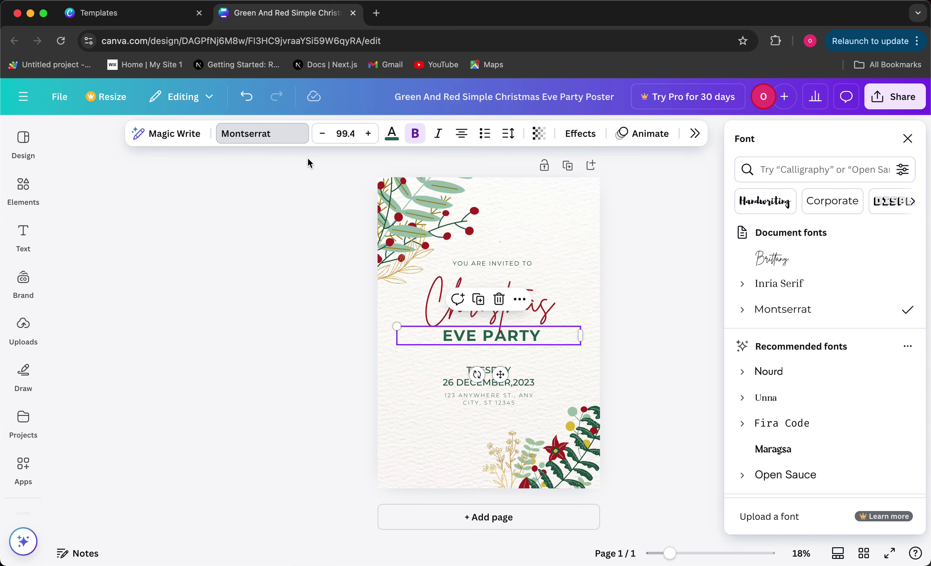
left_click(323, 135)
left_click(323, 134)
left_click(323, 134)
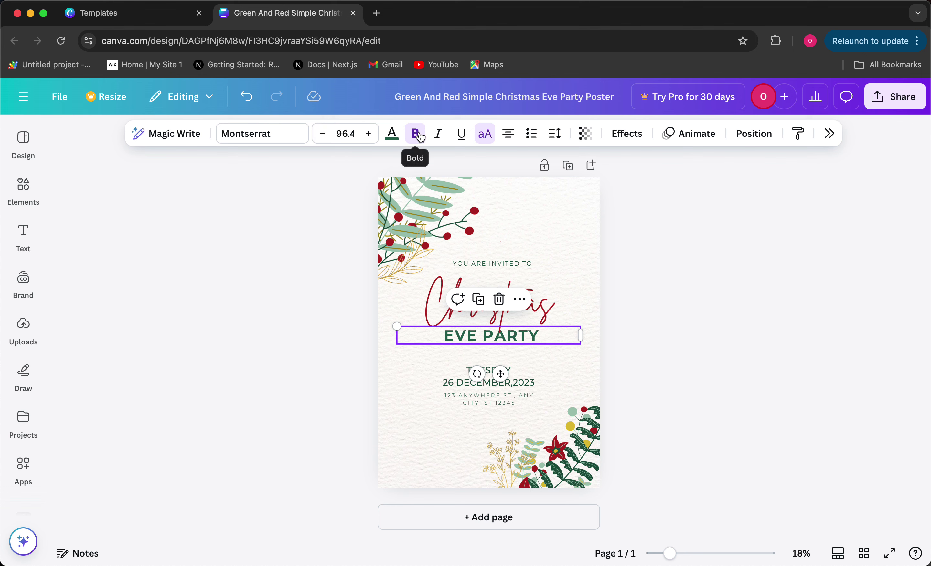
Make the text regular weight, sentence case 'Eve party', and underlined.
left_click(418, 137)
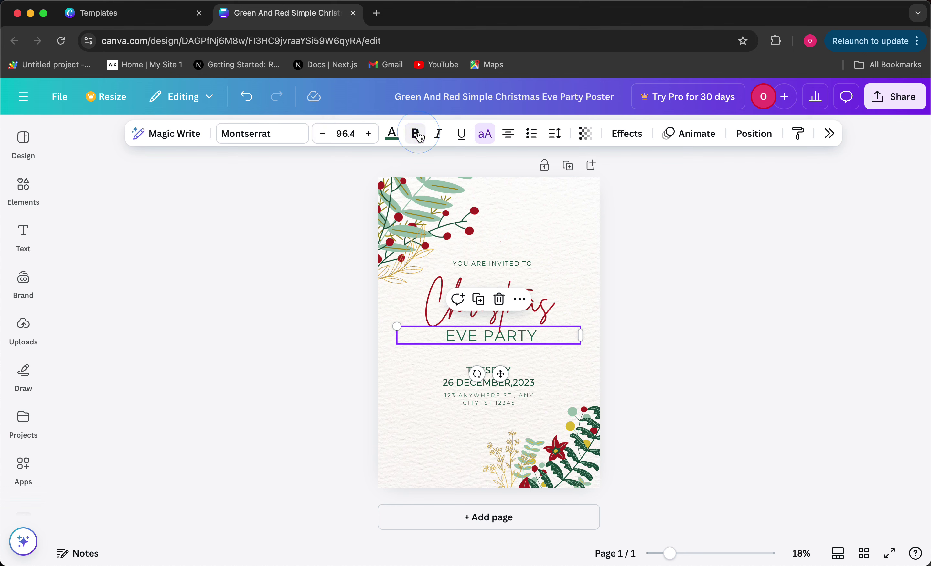
left_click(485, 138)
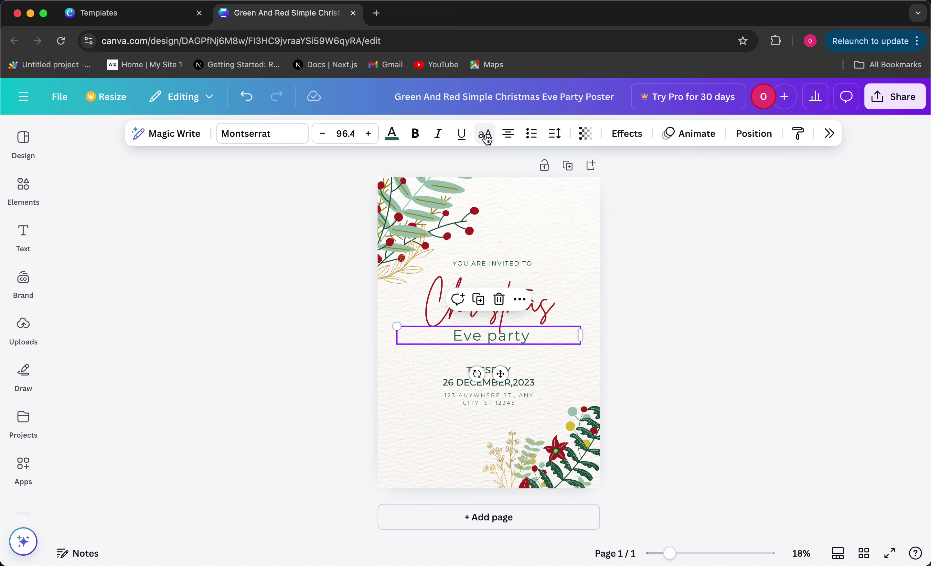
left_click(485, 137)
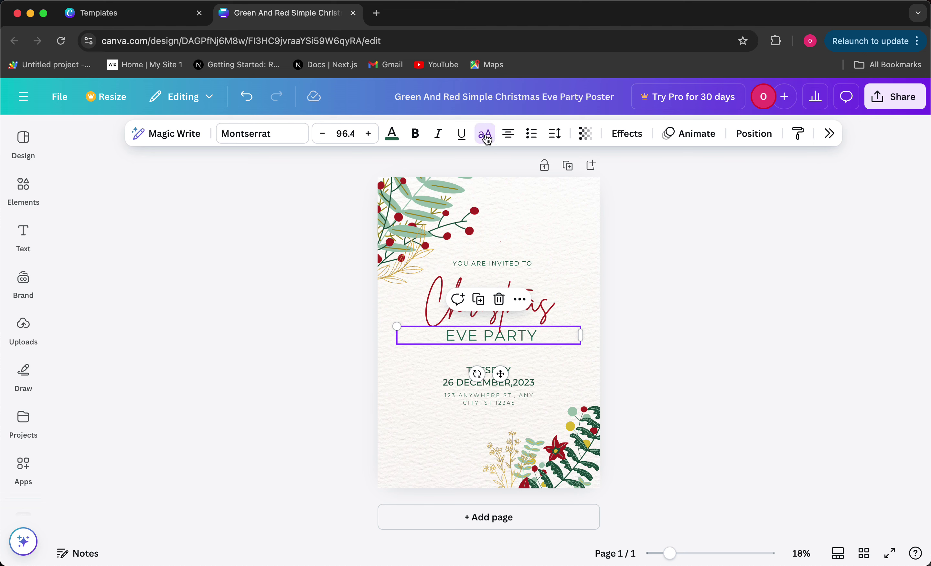
left_click(485, 137)
left_click(463, 136)
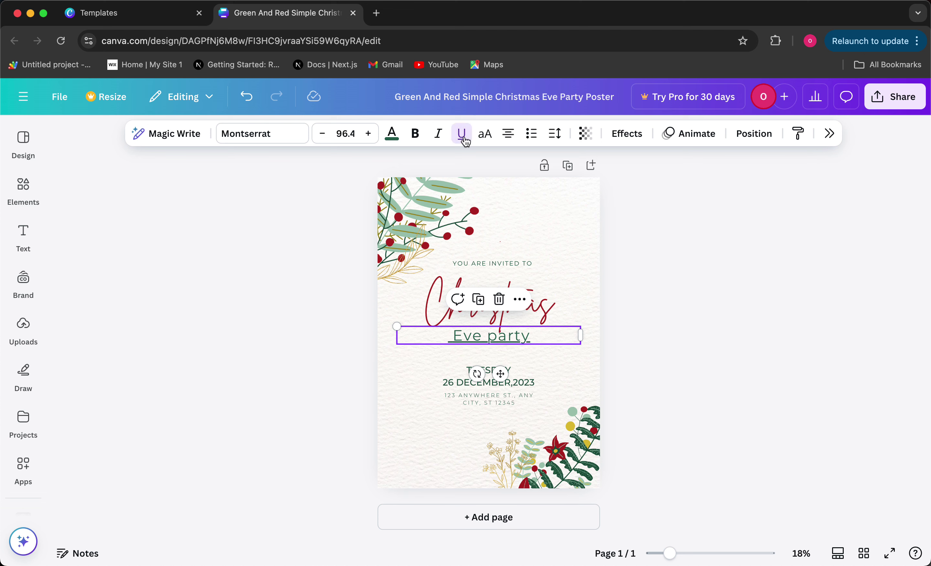
left_click(572, 268)
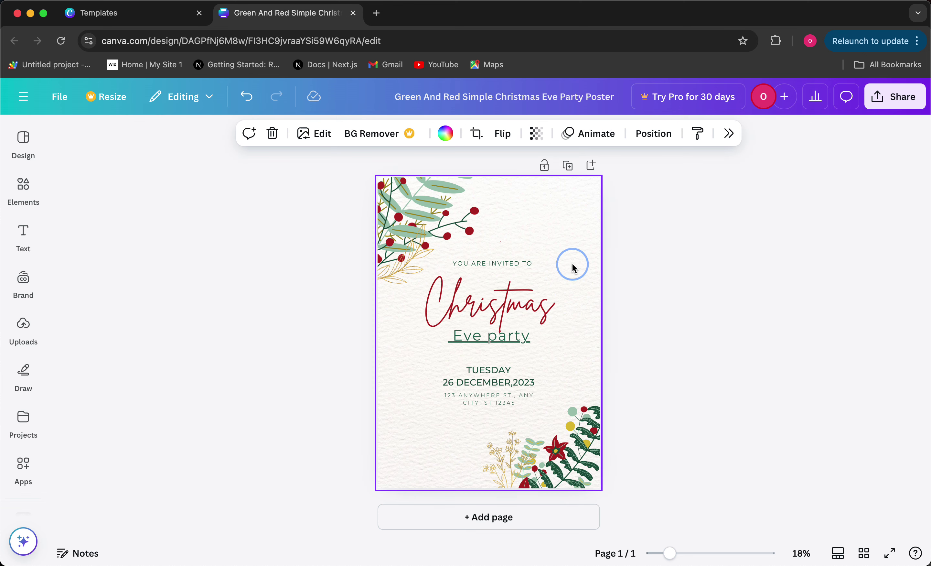
Set the top-left leaves graphic's transparency to 82, after briefly adjusting the background's.
left_click(536, 133)
mouse_move(564, 192)
left_mouse_down()
mouse_move(468, 198)
mouse_move(576, 195)
left_mouse_up()
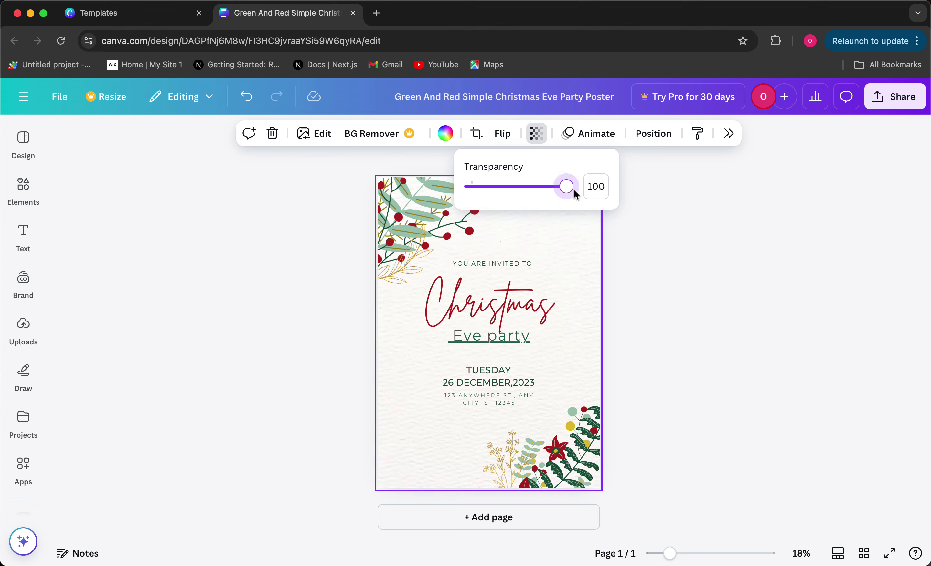
left_click(419, 224)
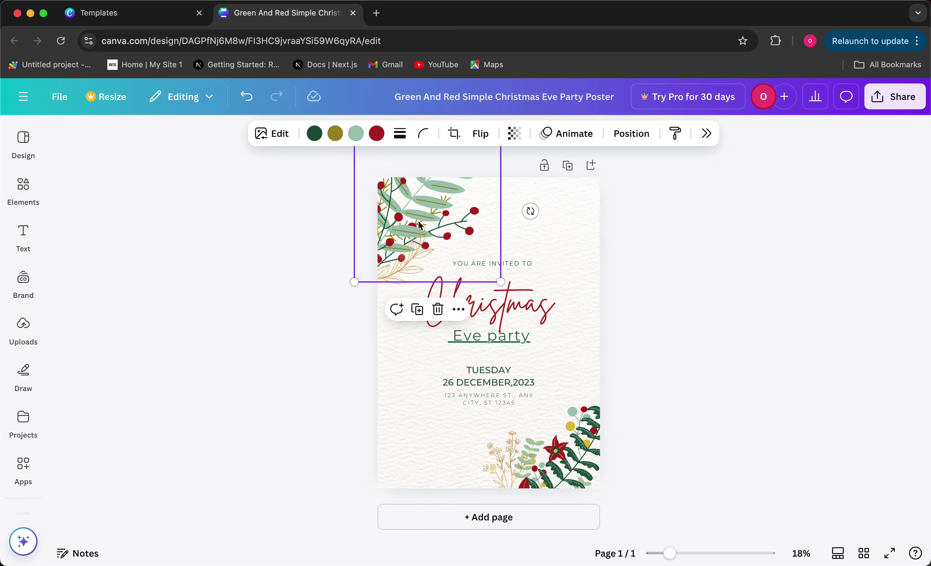
left_click(512, 145)
left_click_drag(547, 185, 528, 192)
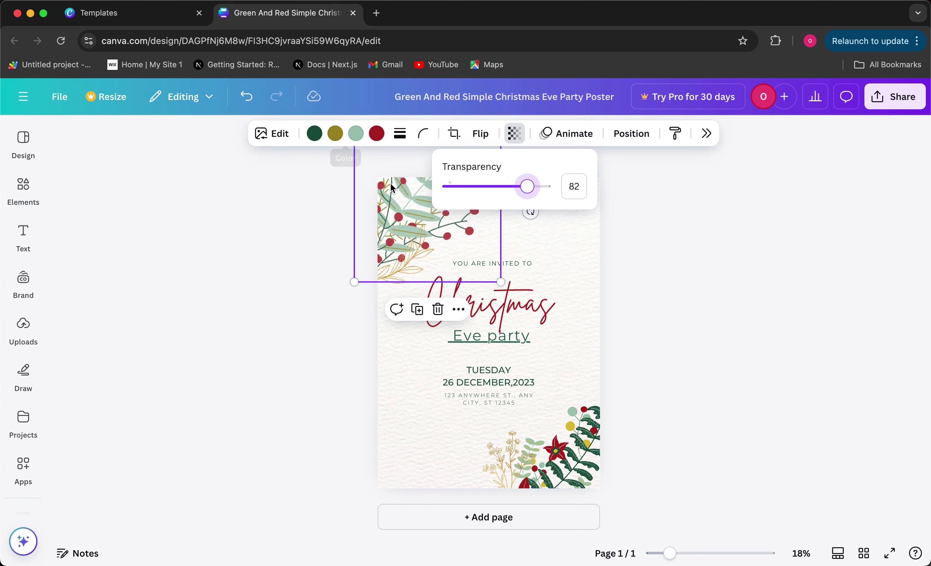
key("Escape")
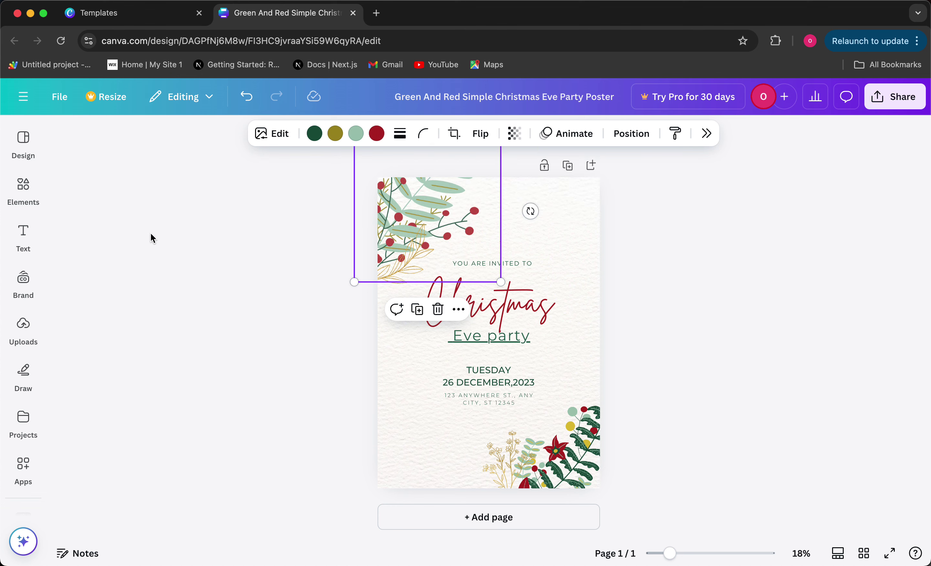
left_click(356, 402)
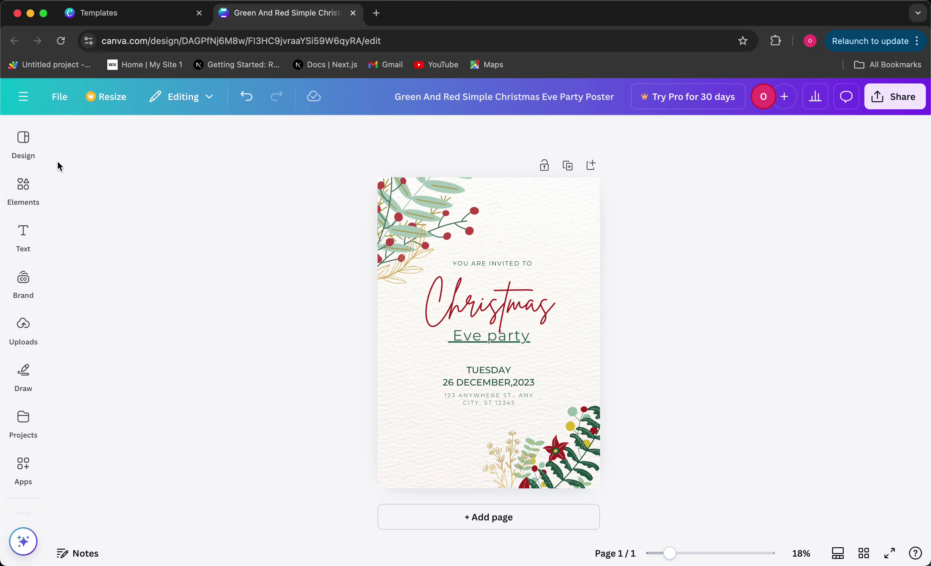
Dock the Text panel beside the page and add a heading text box to the poster.
left_click(34, 237)
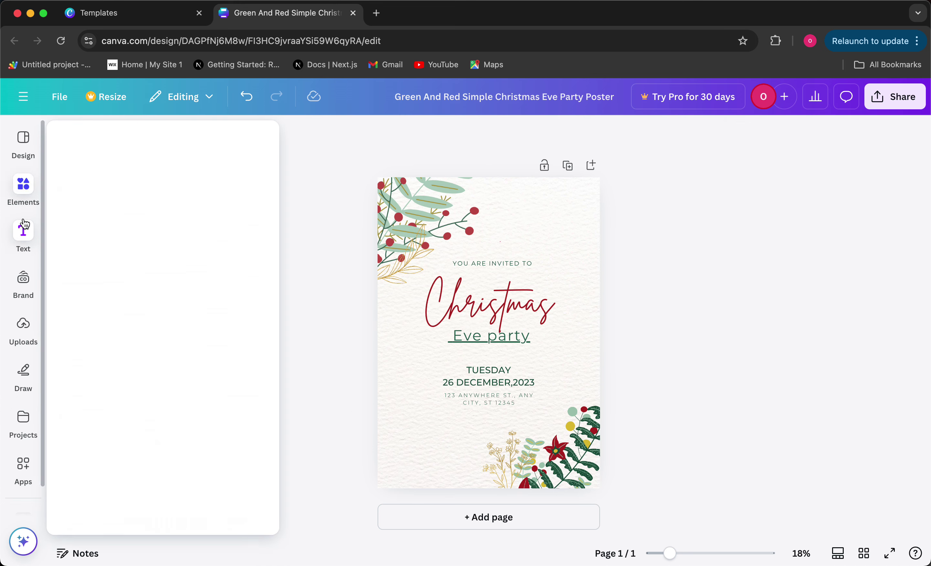
left_click(28, 239)
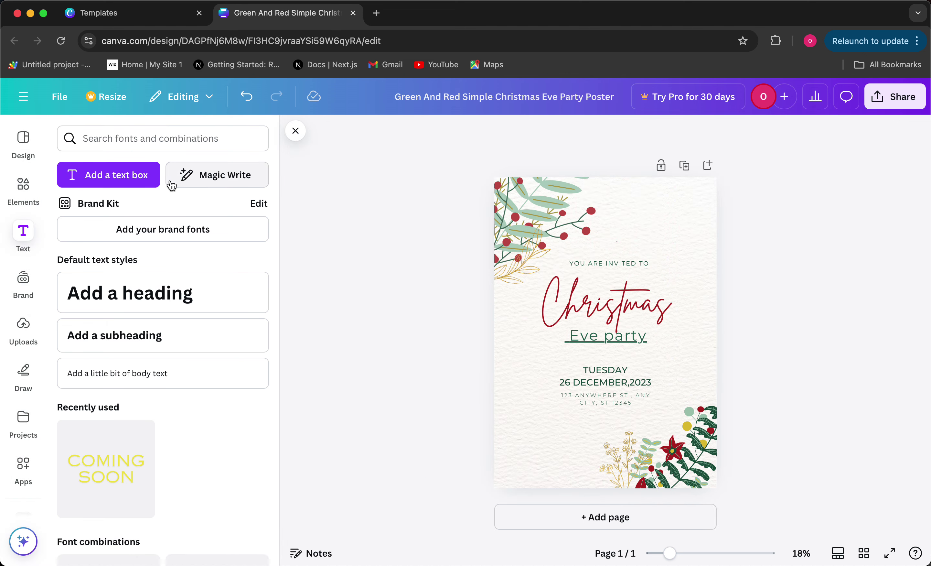
left_click(194, 293)
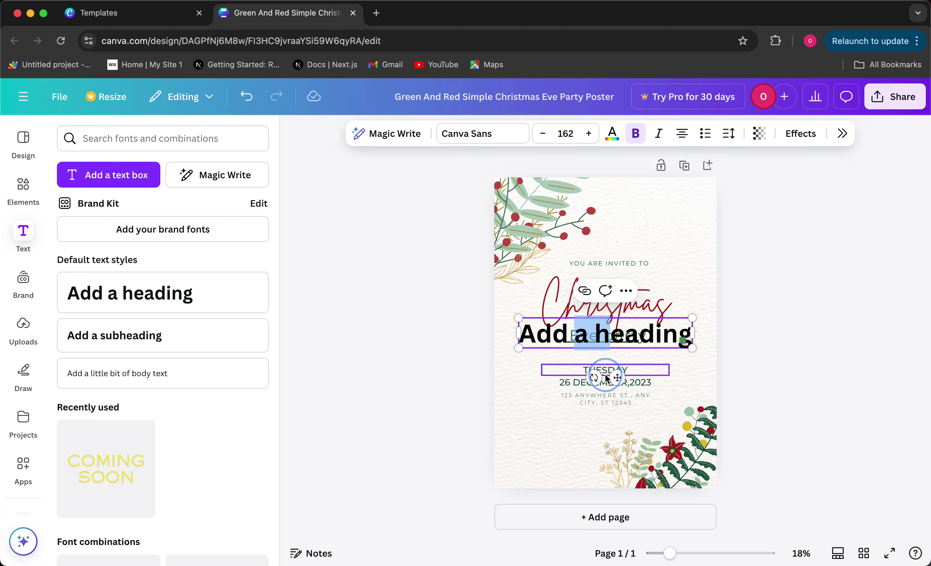
Retype the heading as 'christmas', move it upper right, then delete it and discard the box.
left_click_drag(574, 335, 610, 347)
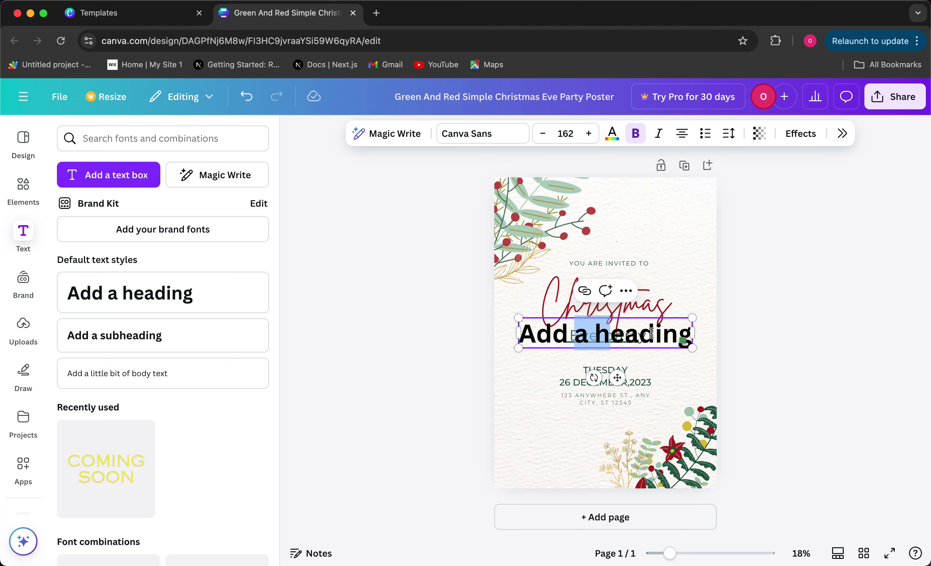
triple_click(668, 335)
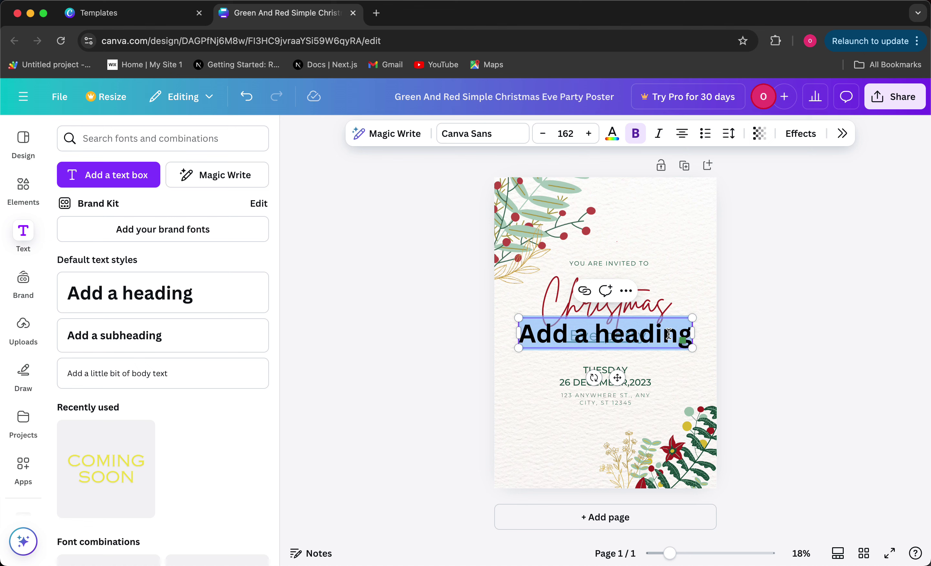
key("BackSpace")
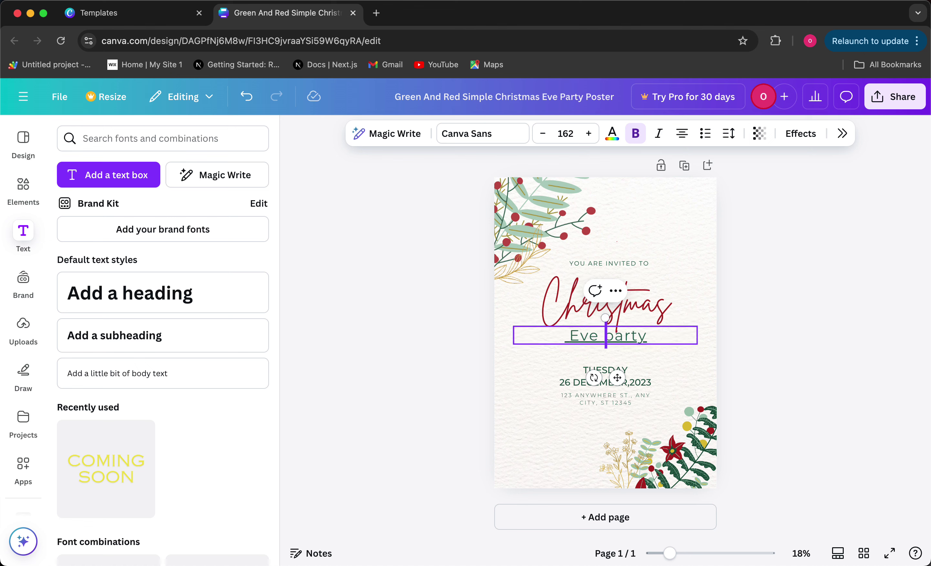
type("chri")
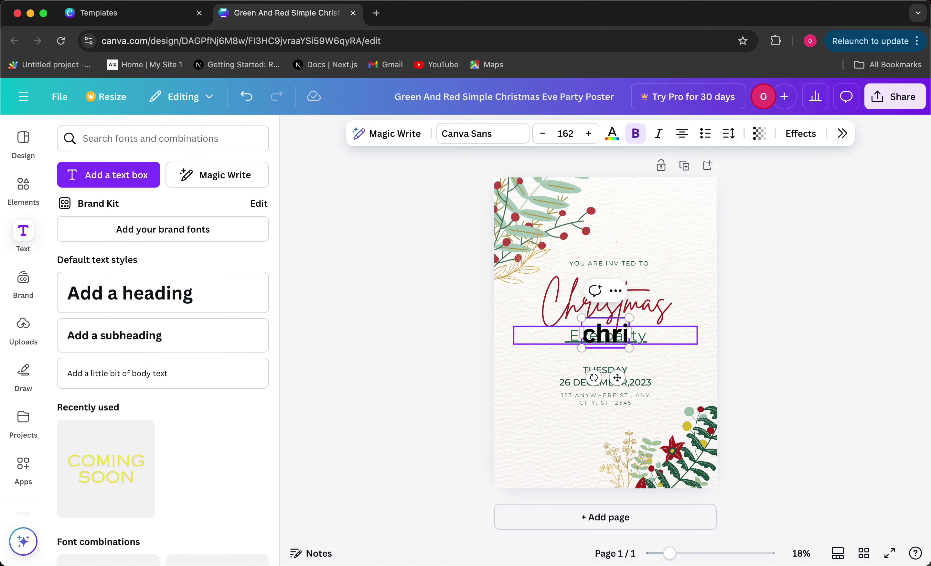
type("stmas")
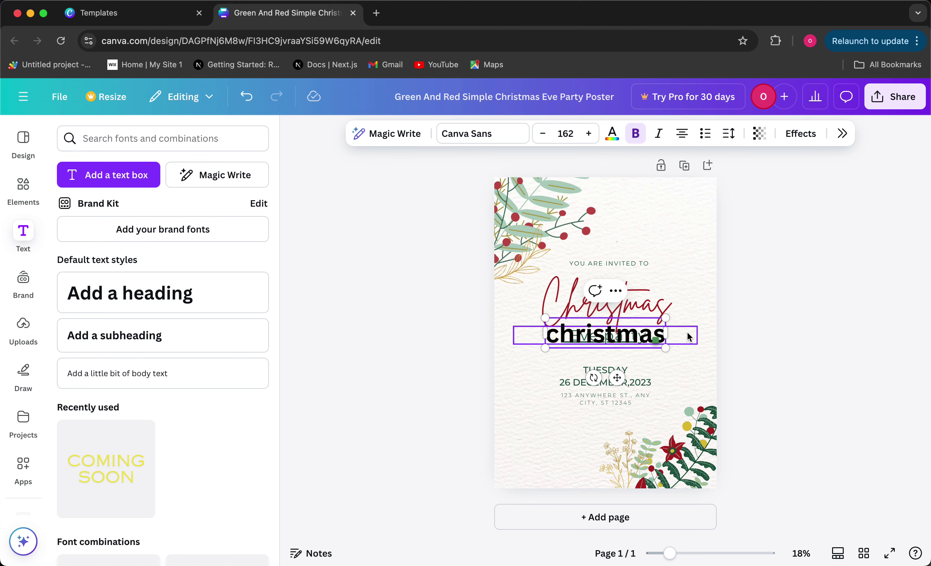
left_click_drag(614, 377, 659, 283)
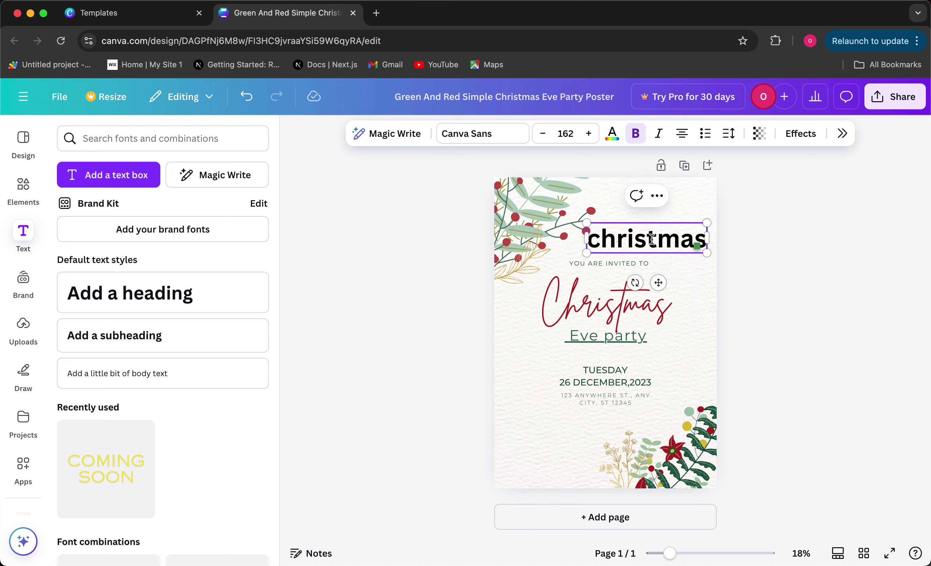
key("BackSpace")
key("BackSpace")
key("BackSpace")
key("BackSpace")
key("BackSpace")
key("BackSpace")
key("BackSpace")
key("BackSpace")
key("BackSpace")
left_click(826, 251)
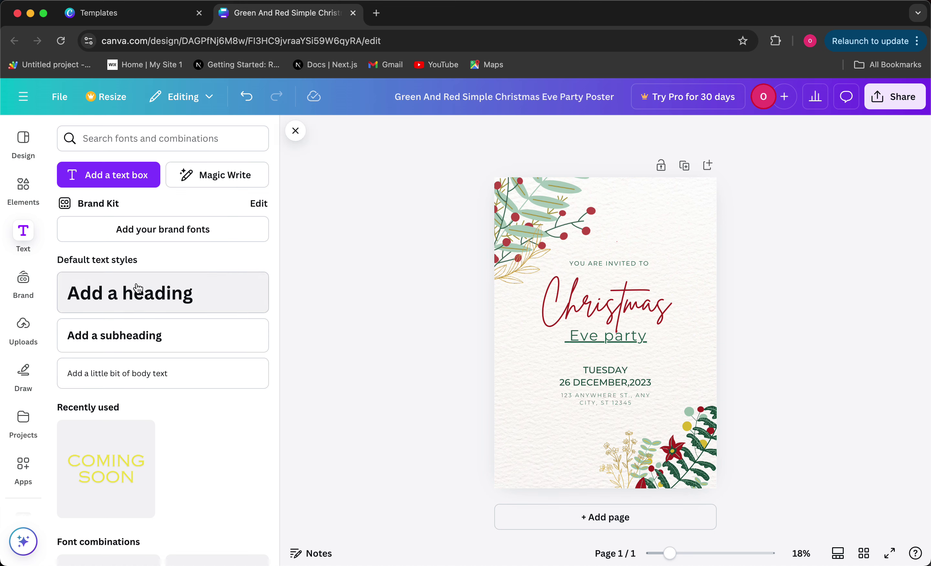
Browse the Elements library's graphics and stickers, then close the panel.
left_click(24, 185)
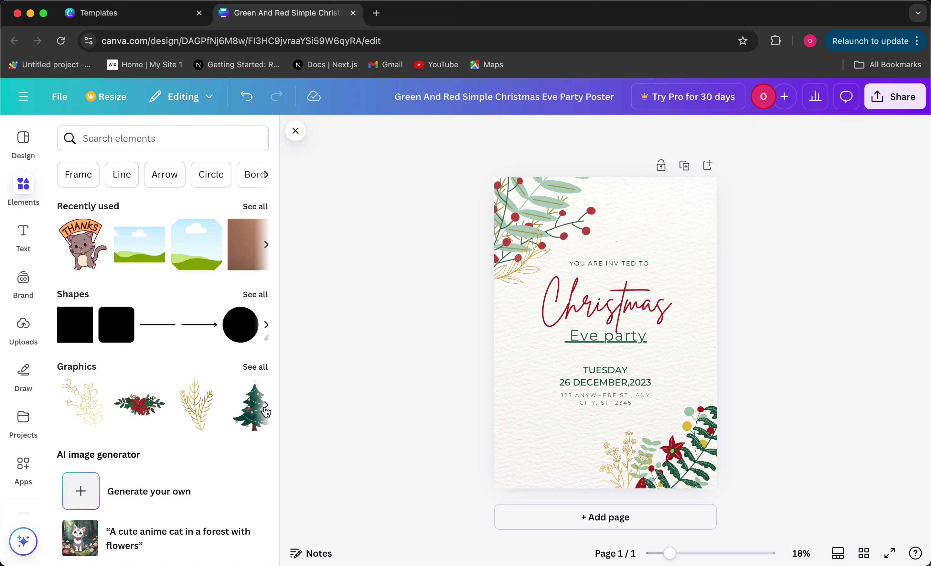
scroll(129, 438, "down", 2)
scroll(130, 441, "down", 3)
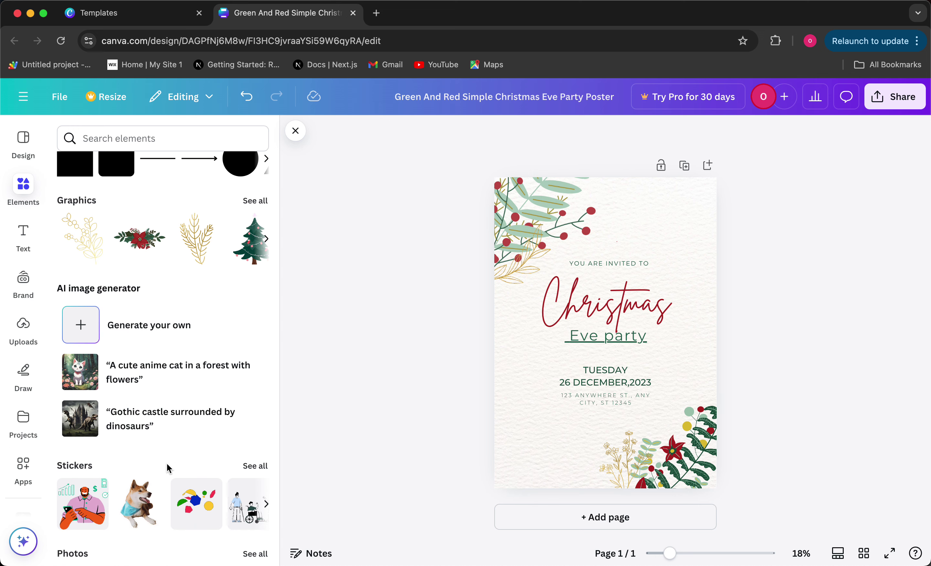
scroll(191, 476, "down", 1)
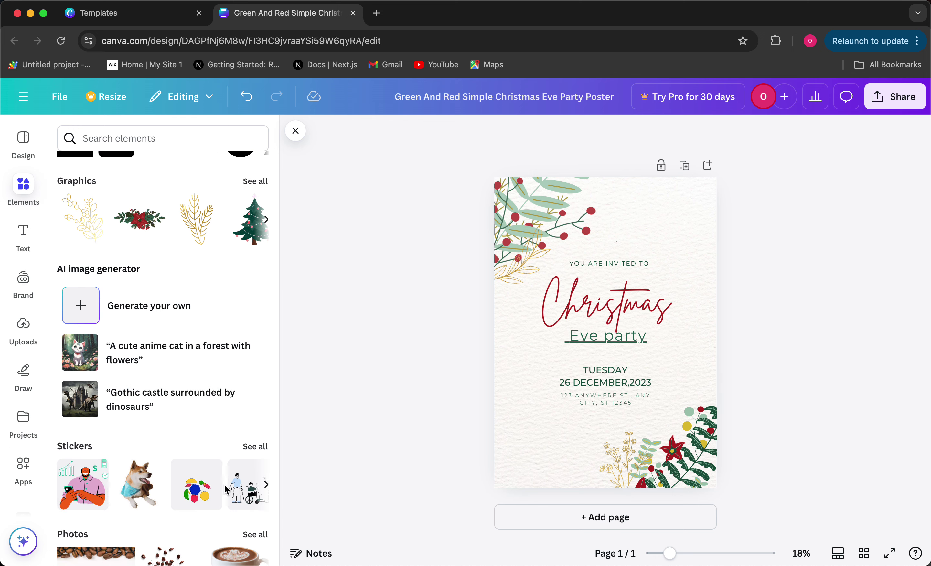
left_click(299, 132)
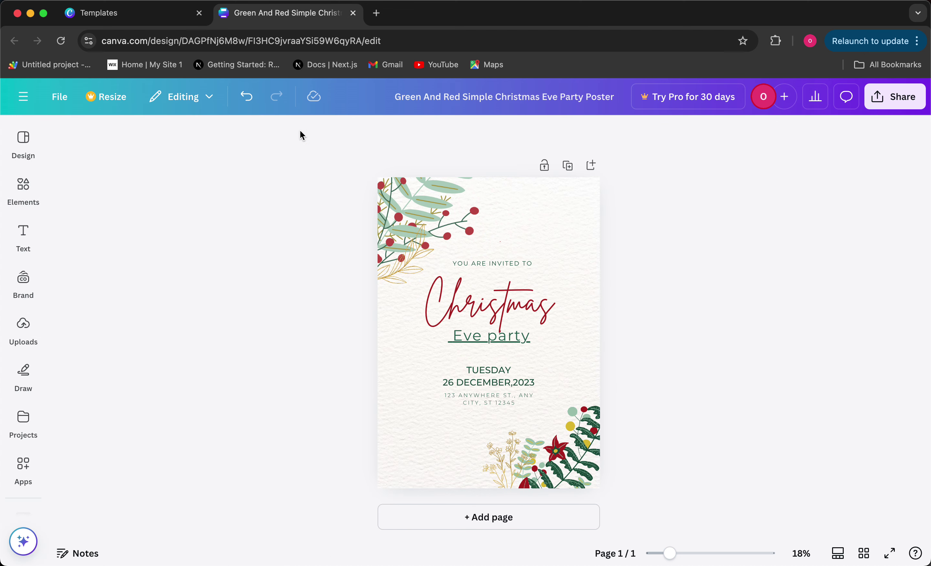